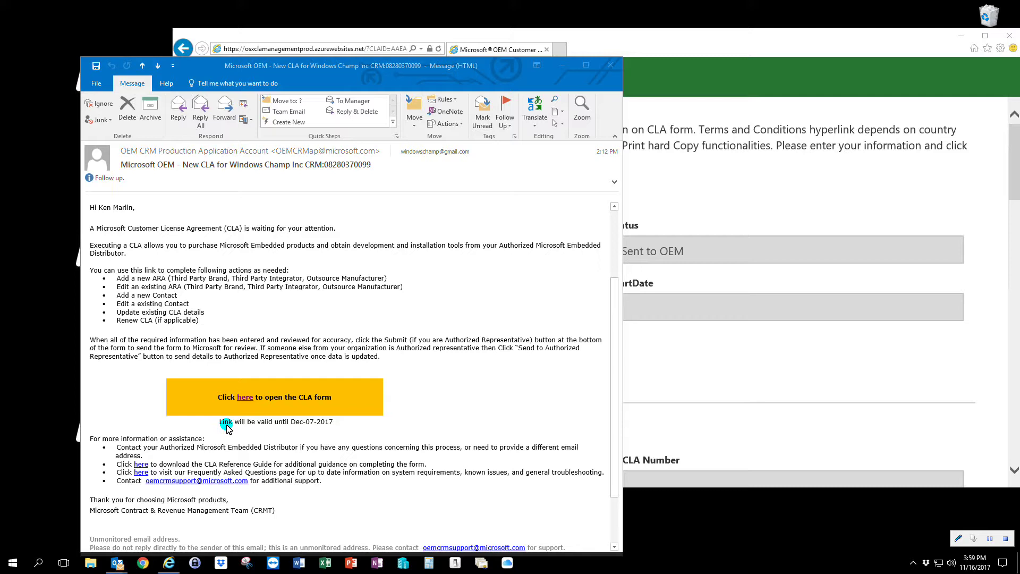
Open the OEM CLA form from the email's 'here' link and bring the Internet Explorer window forward.
drag(218, 422, 313, 433)
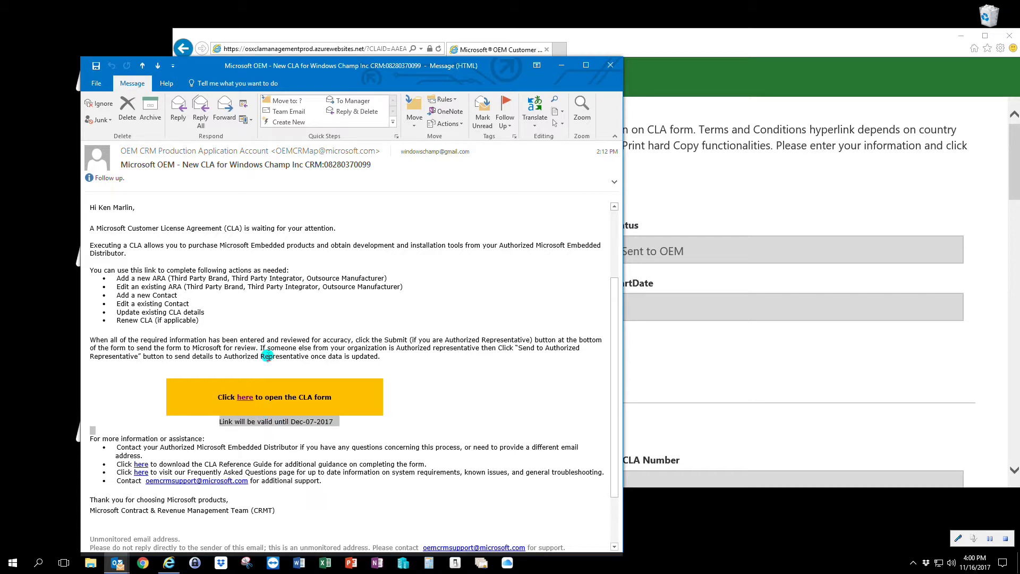
click(245, 399)
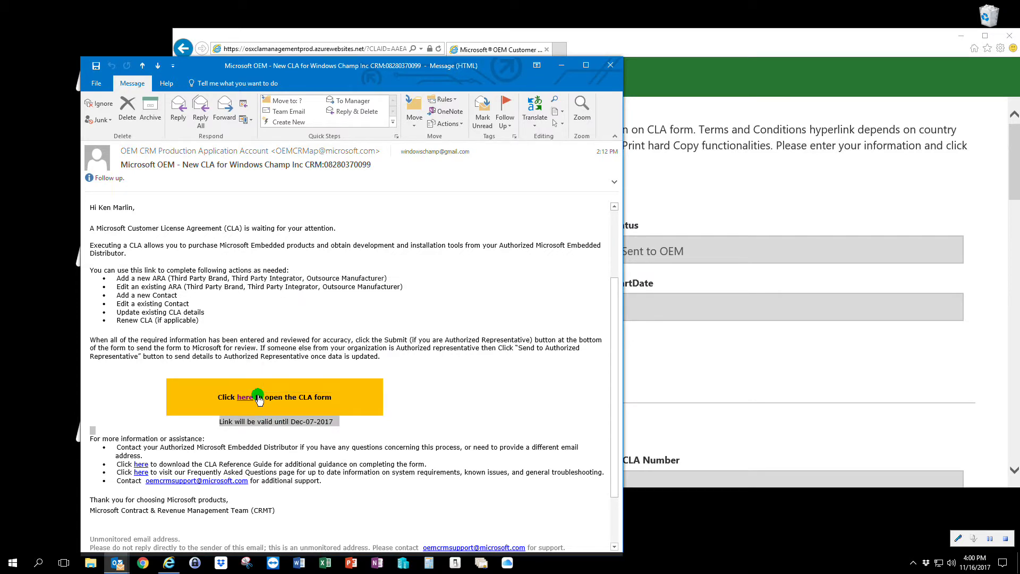
click(691, 383)
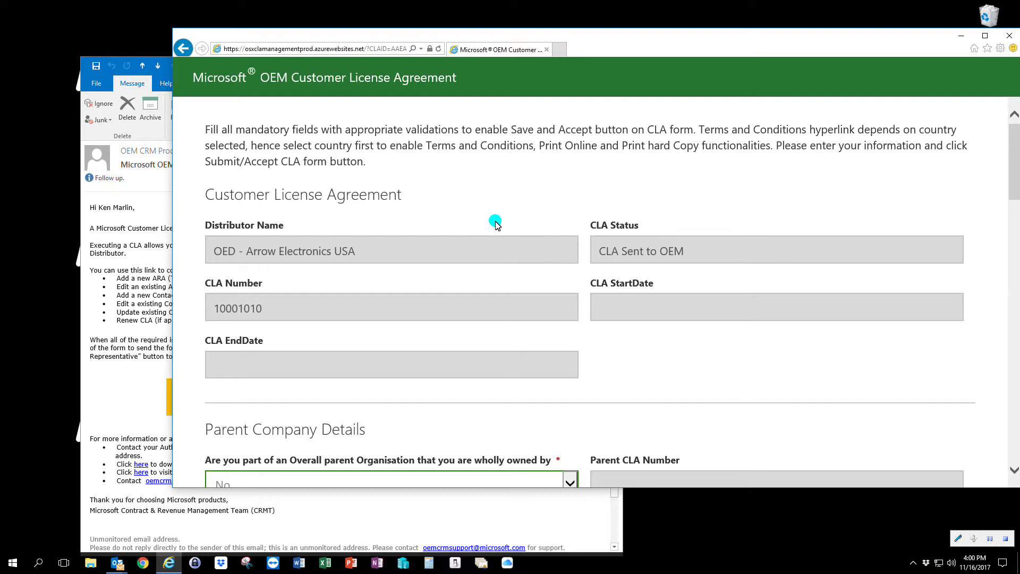
drag(1007, 182, 1004, 229)
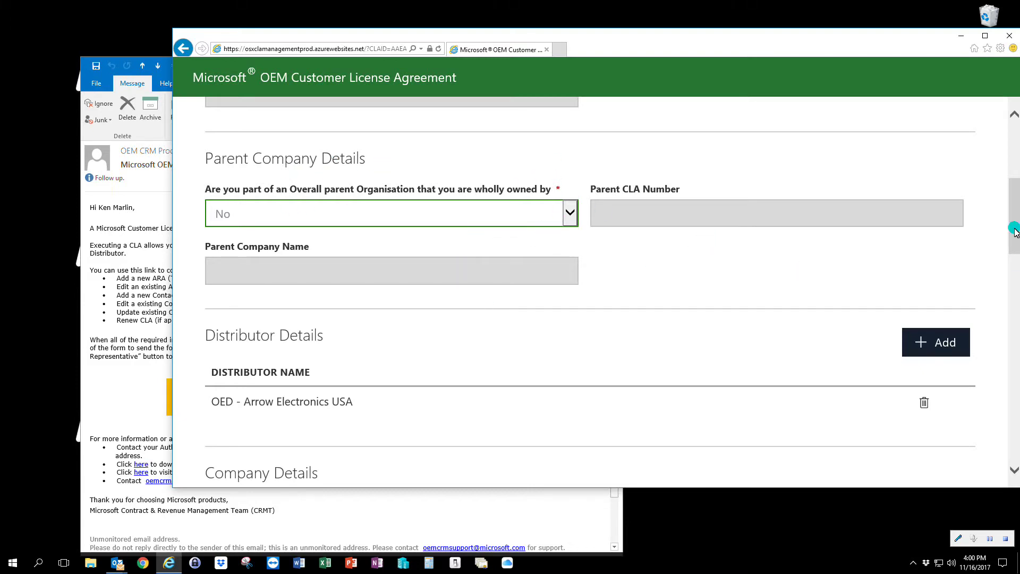
drag(1015, 230, 1013, 297)
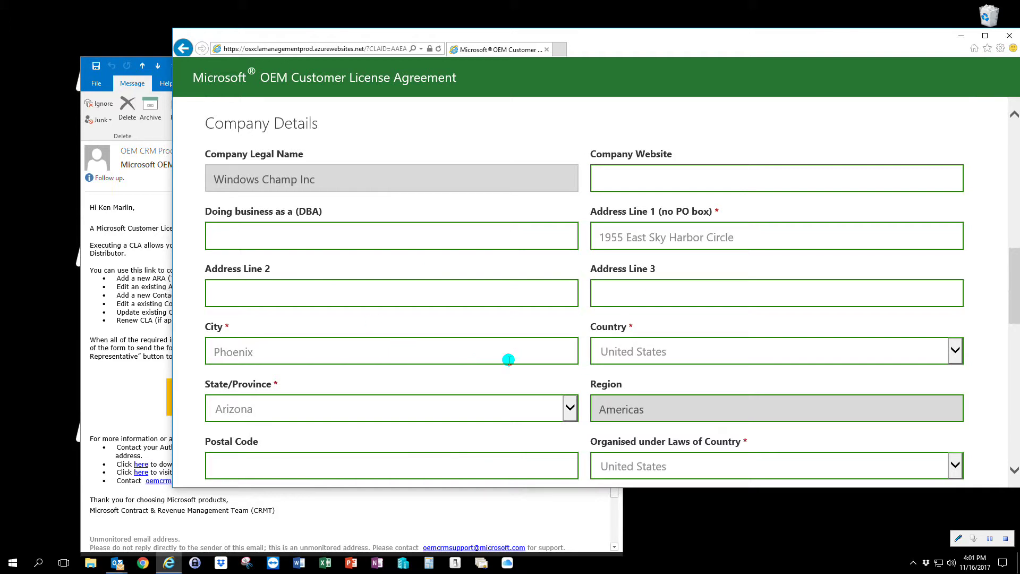
click(1016, 284)
drag(1016, 284, 1016, 304)
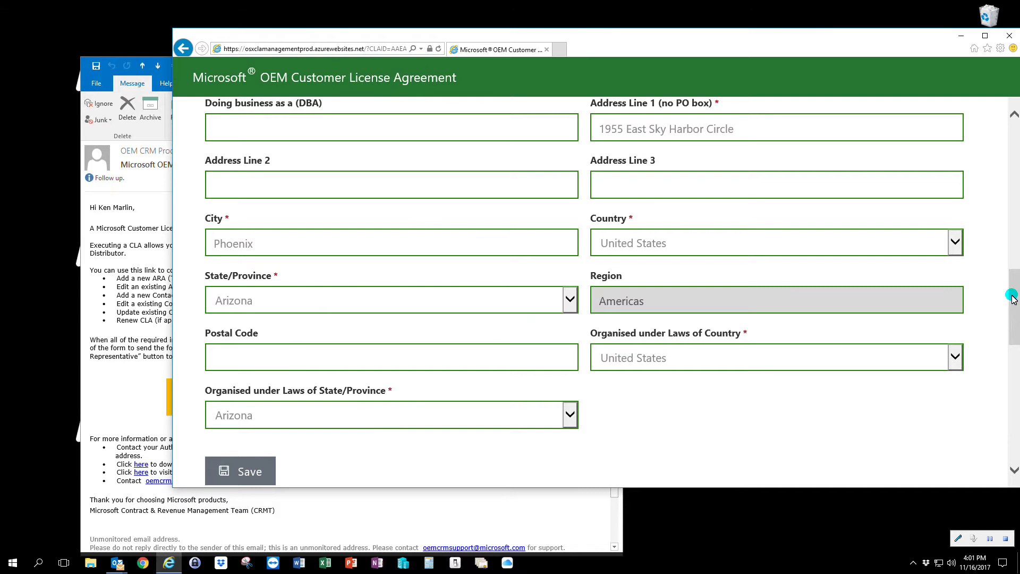
Re-enter Phoenix as the City in Company Details and save the form.
drag(1012, 298, 1012, 304)
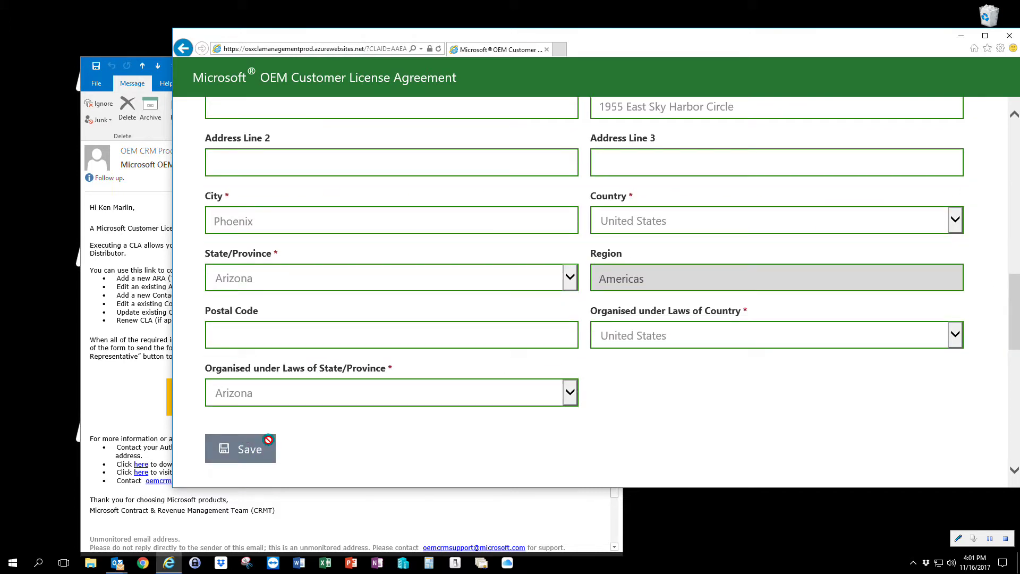
click(267, 220)
drag(267, 221, 197, 215)
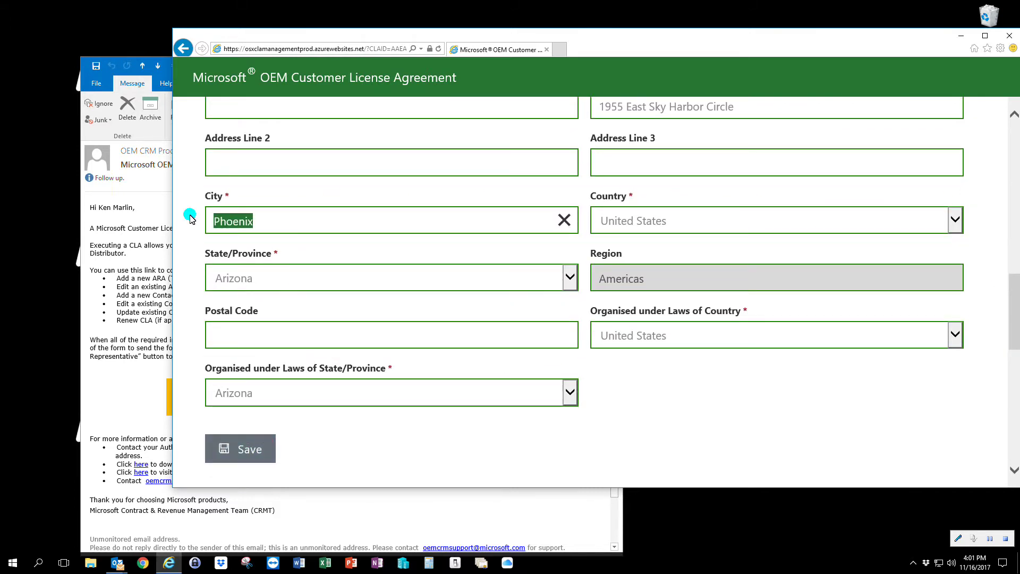
key(BackSpace)
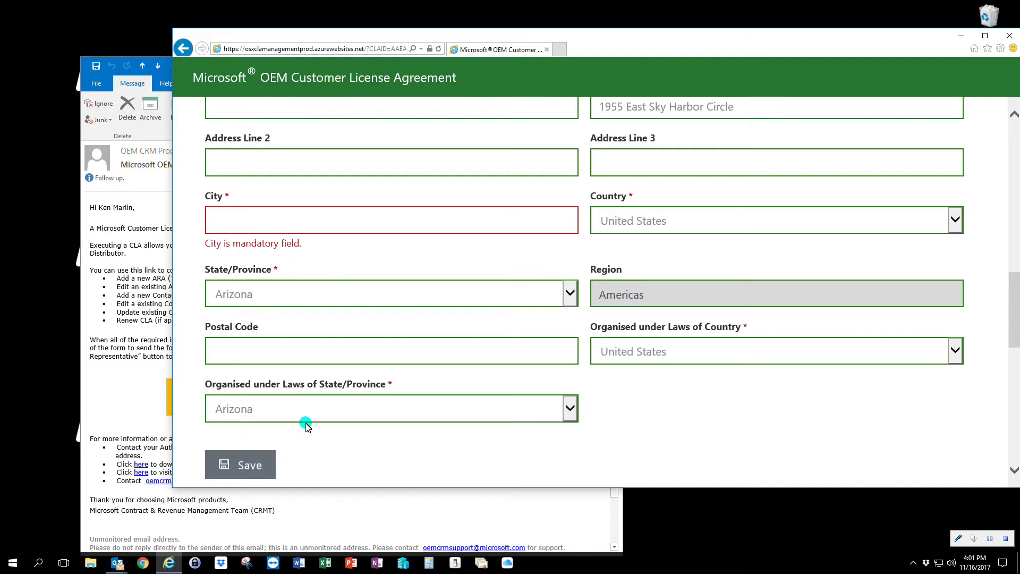
text(Phoenix)
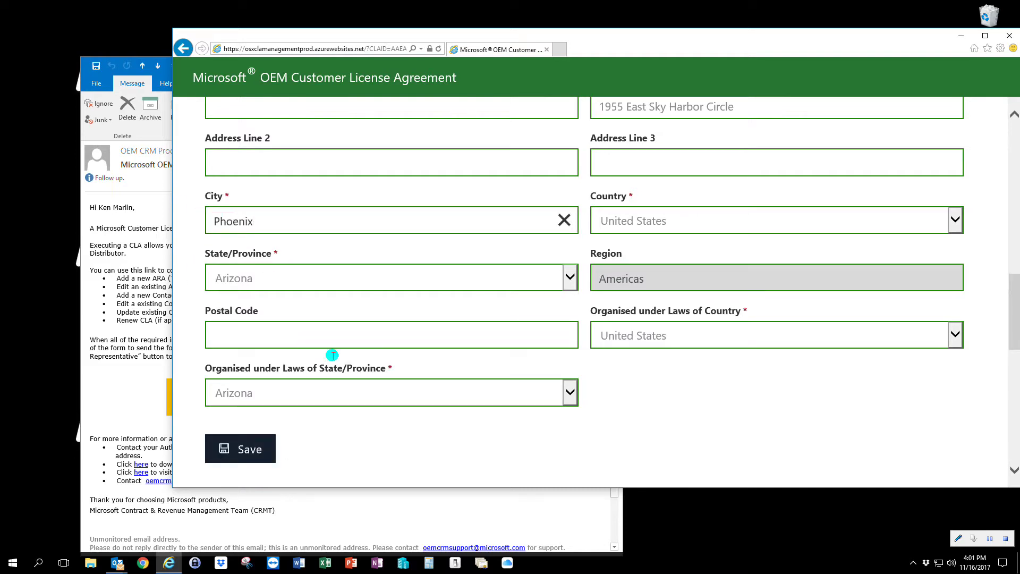
click(313, 435)
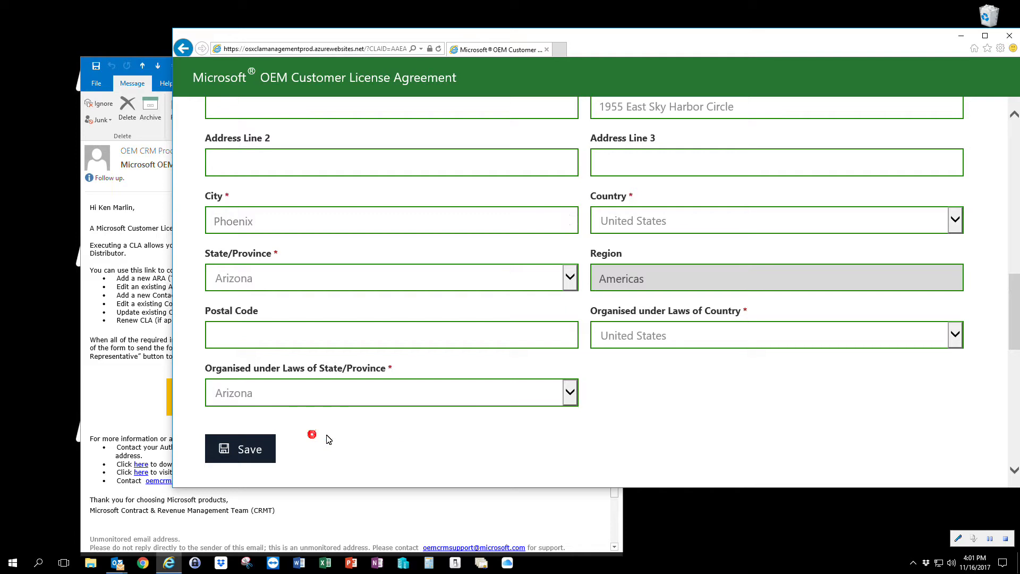
click(249, 450)
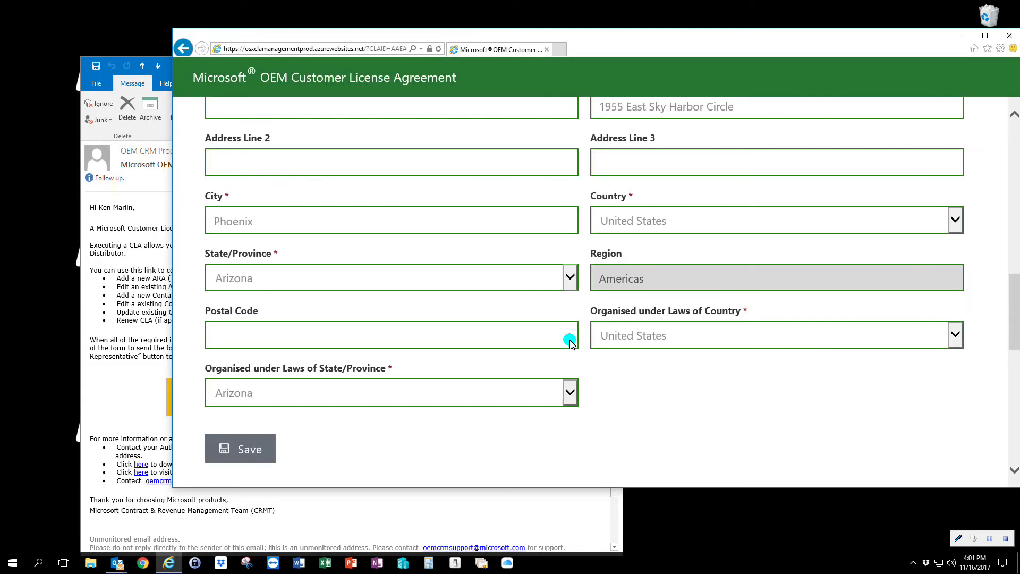
drag(1015, 289, 1015, 353)
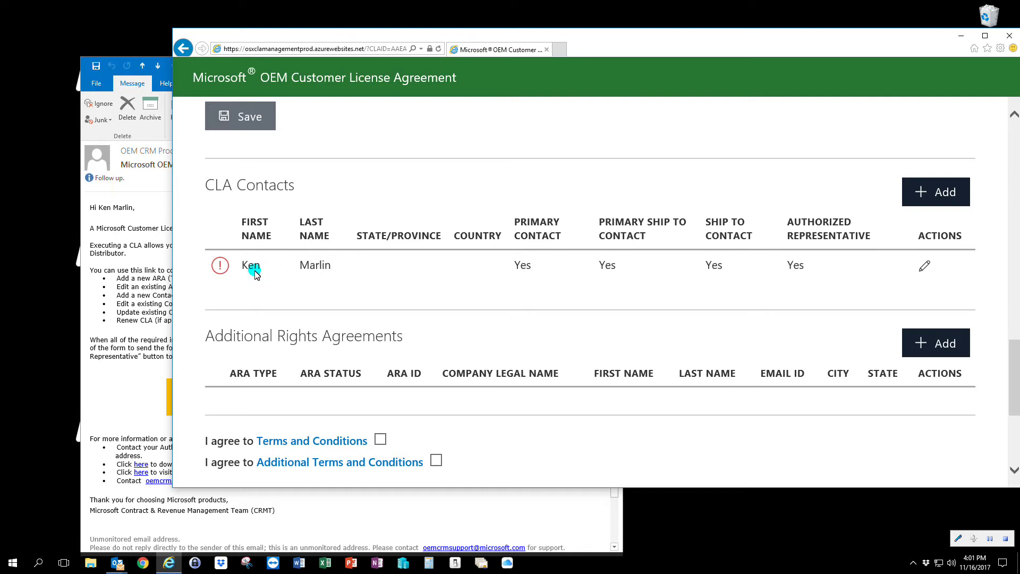
mouse_move(219, 269)
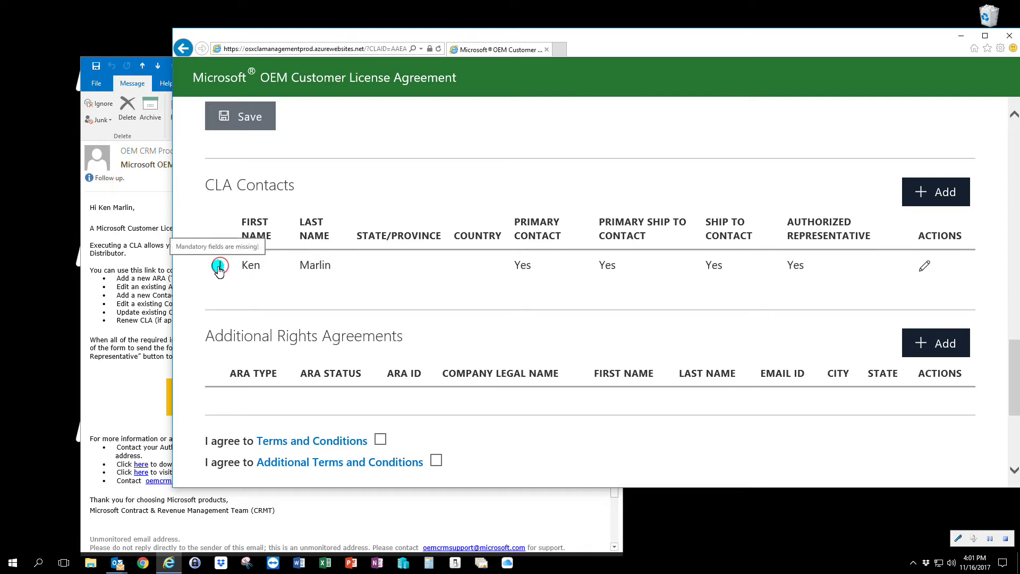
Open the company contact in Edit Company Contacts and bring up the State/Province field.
click(925, 266)
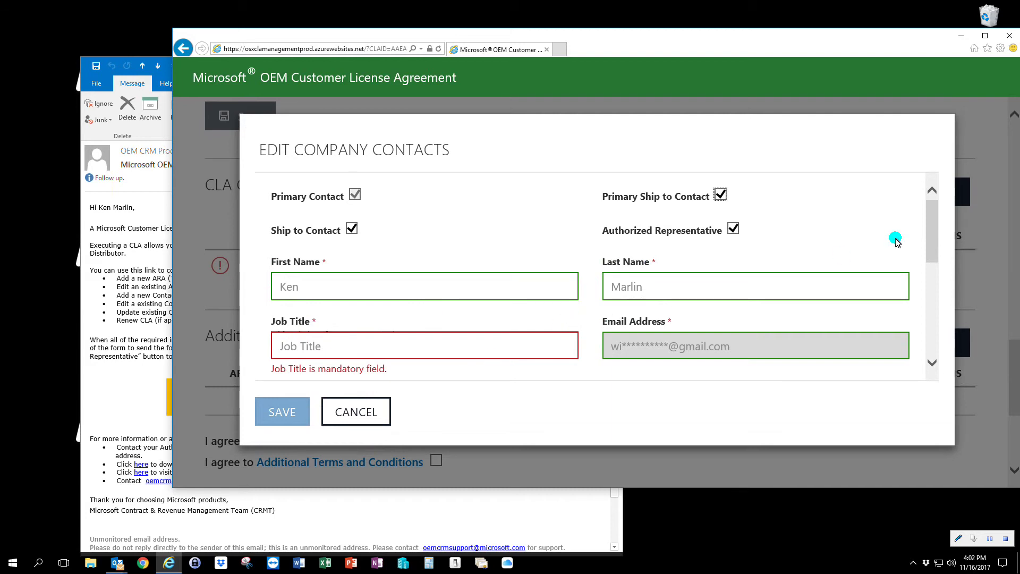
drag(932, 229, 885, 266)
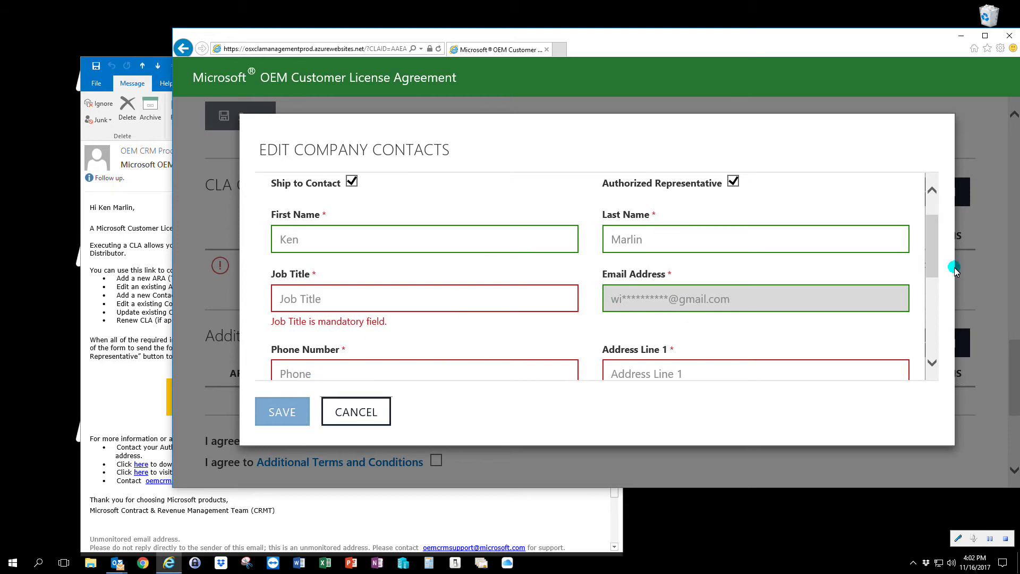
drag(933, 245, 925, 340)
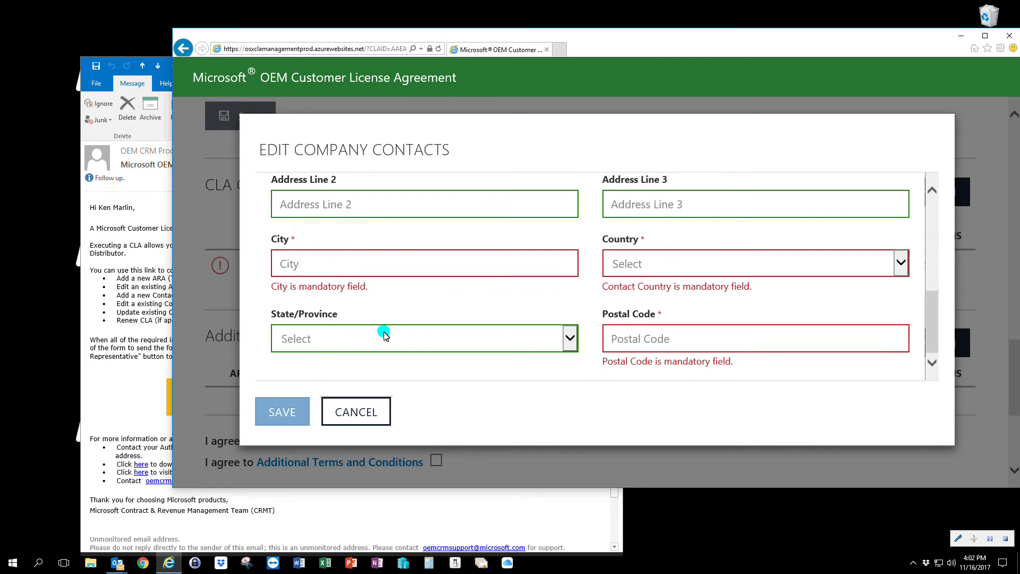
click(567, 339)
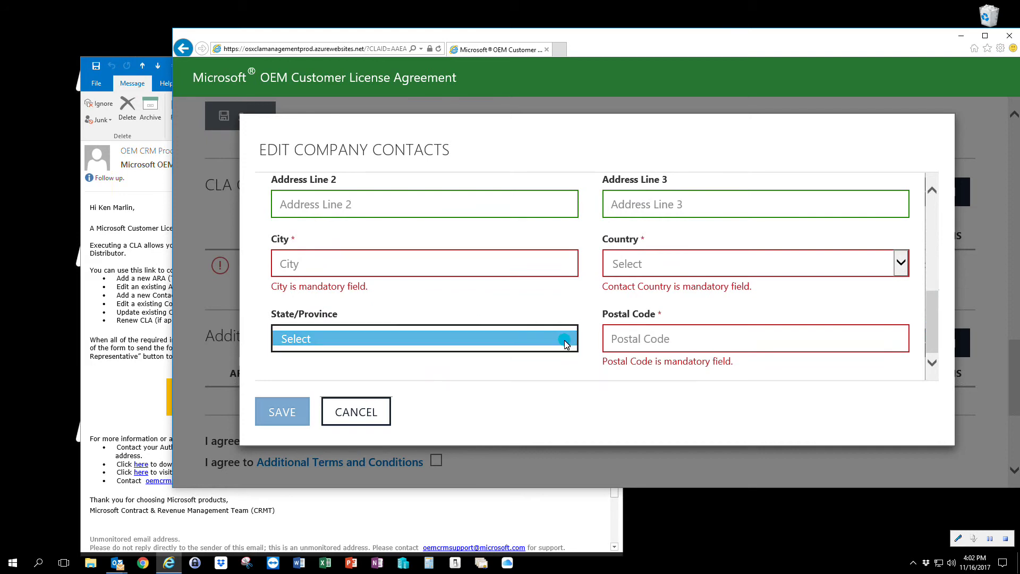
click(463, 373)
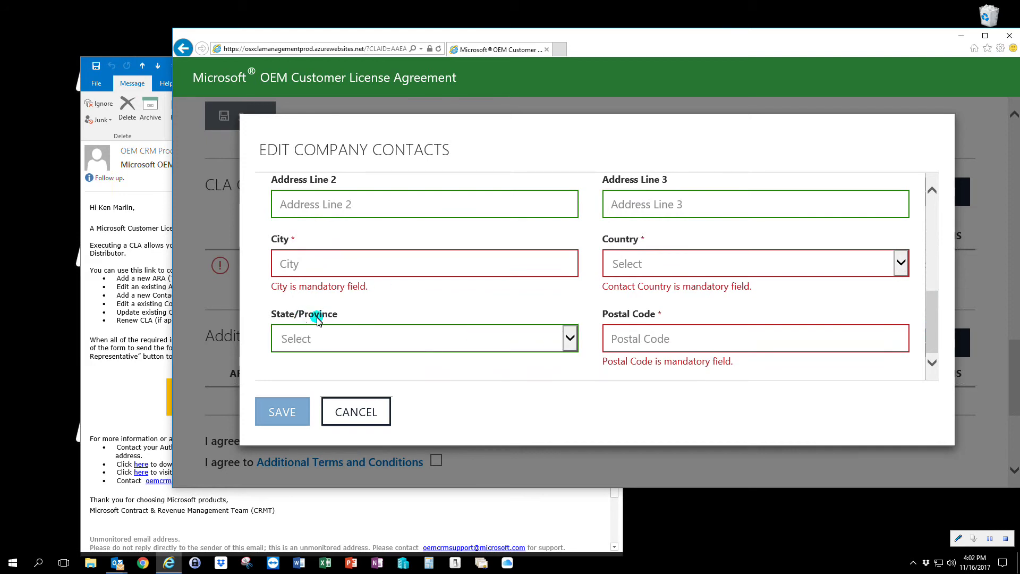
click(552, 337)
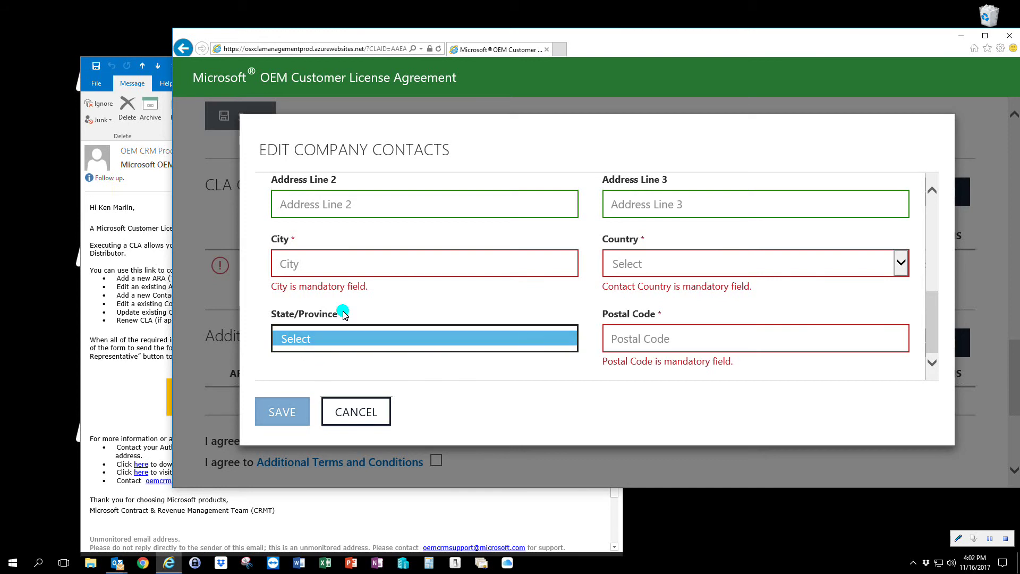
Set the contact's Country to United States and State/Province to Arizona.
click(632, 264)
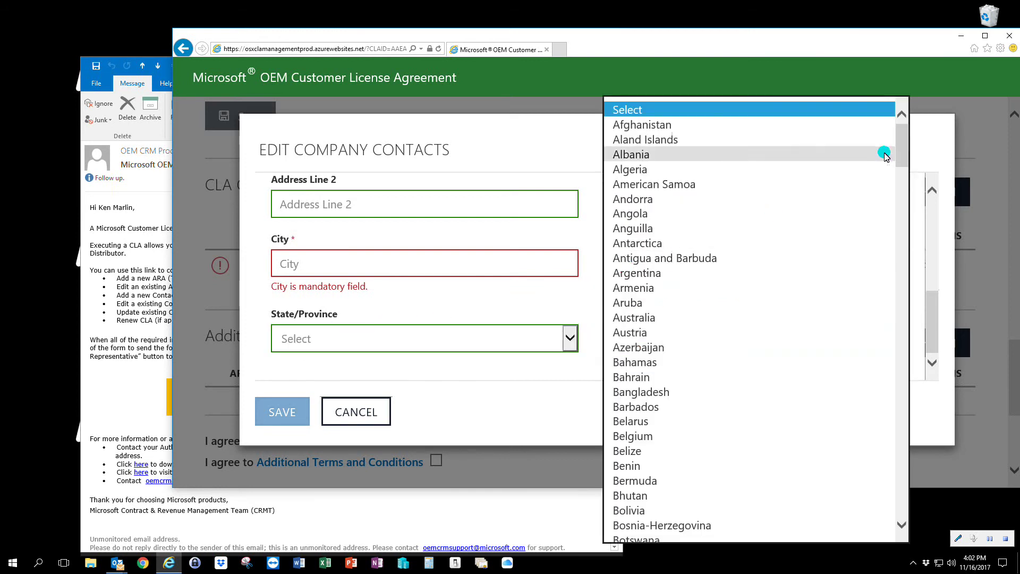
drag(903, 141, 867, 487)
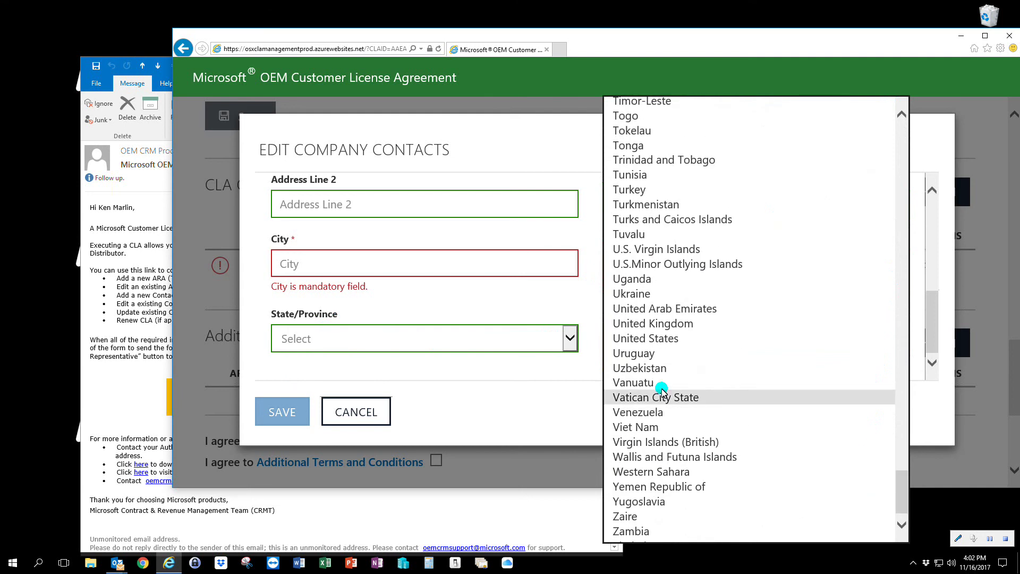
click(632, 346)
click(567, 339)
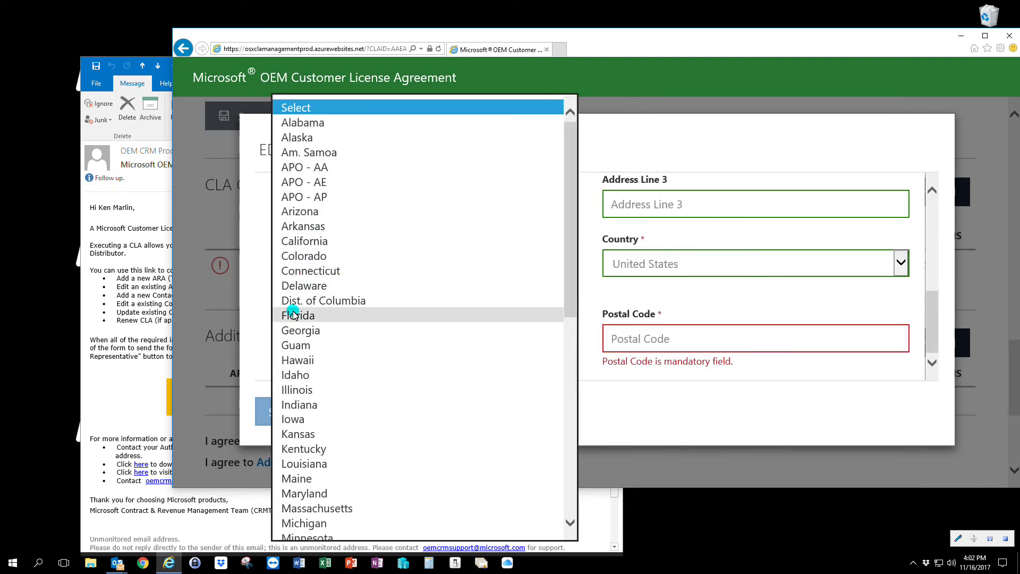
click(299, 211)
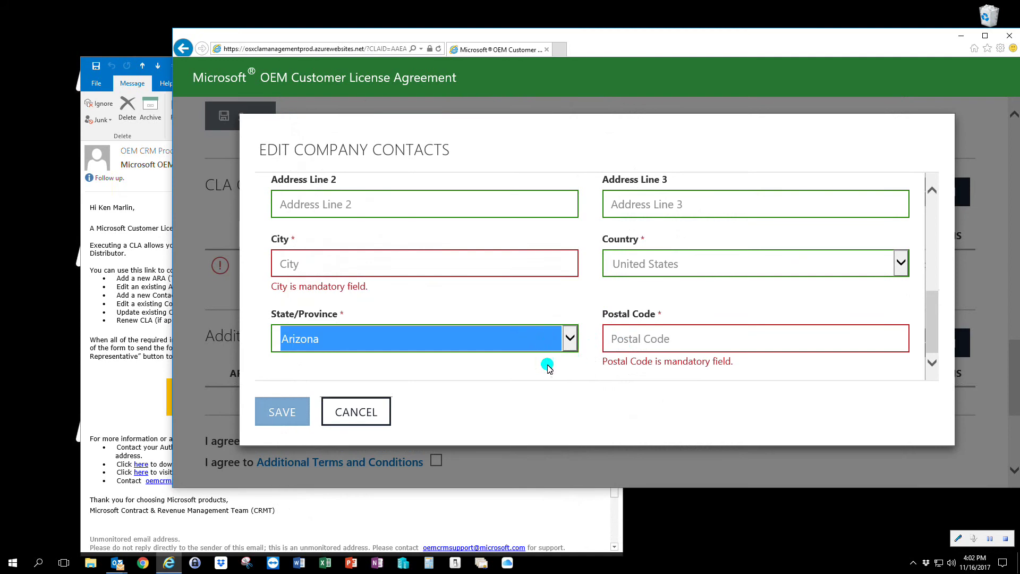
click(547, 366)
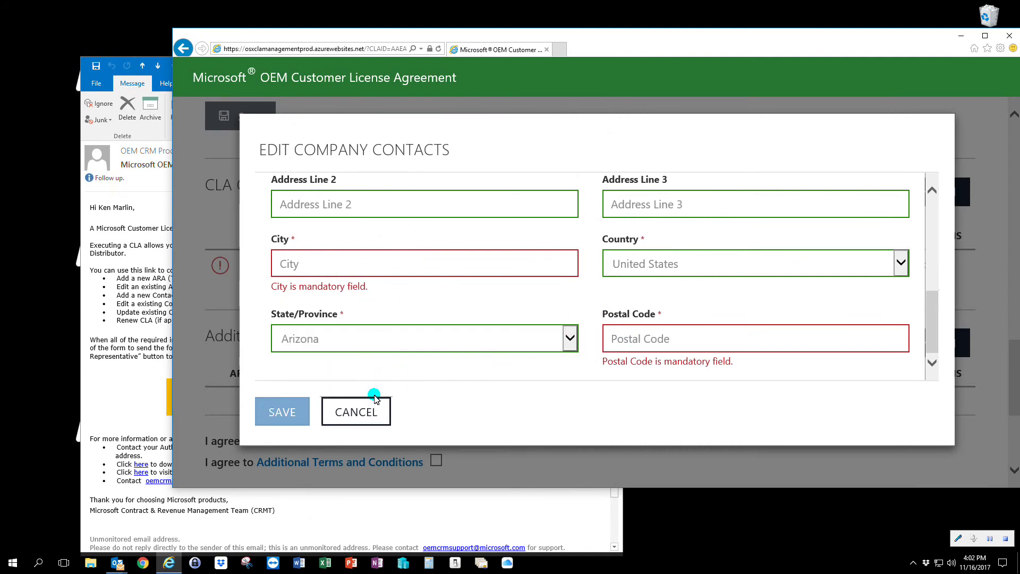
click(373, 416)
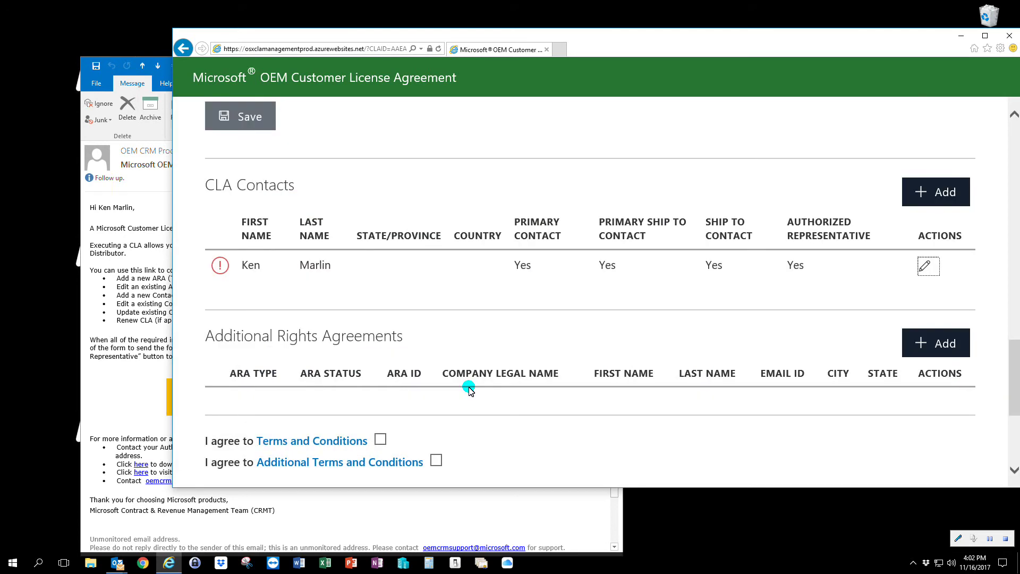
scroll(471, 314, down, 3)
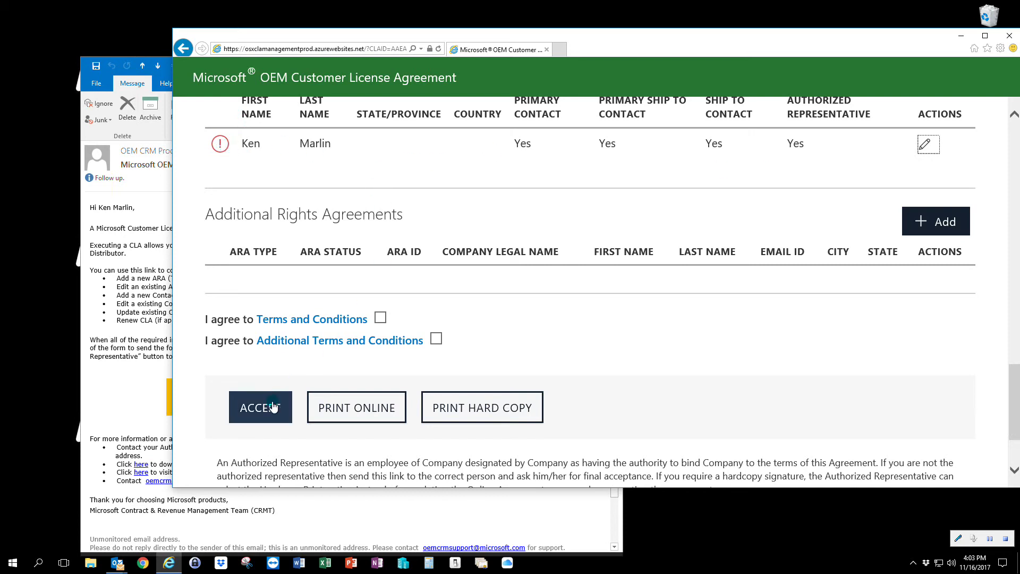
scroll(478, 216, down, 2)
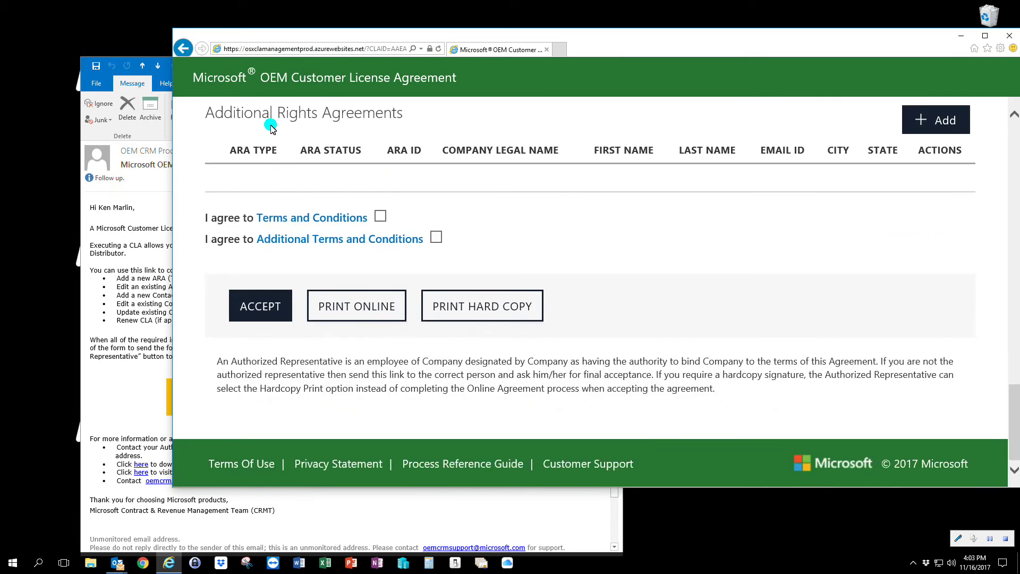
scroll(386, 144, up, 2)
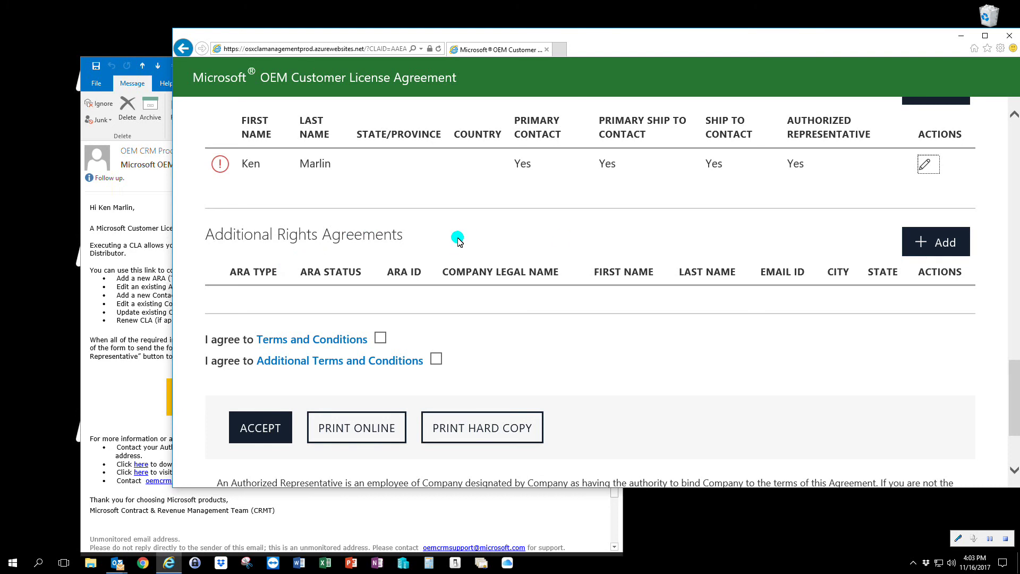
Tick the 'I agree to Terms and Conditions' and 'I agree to Additional Terms and Conditions' boxes.
click(380, 339)
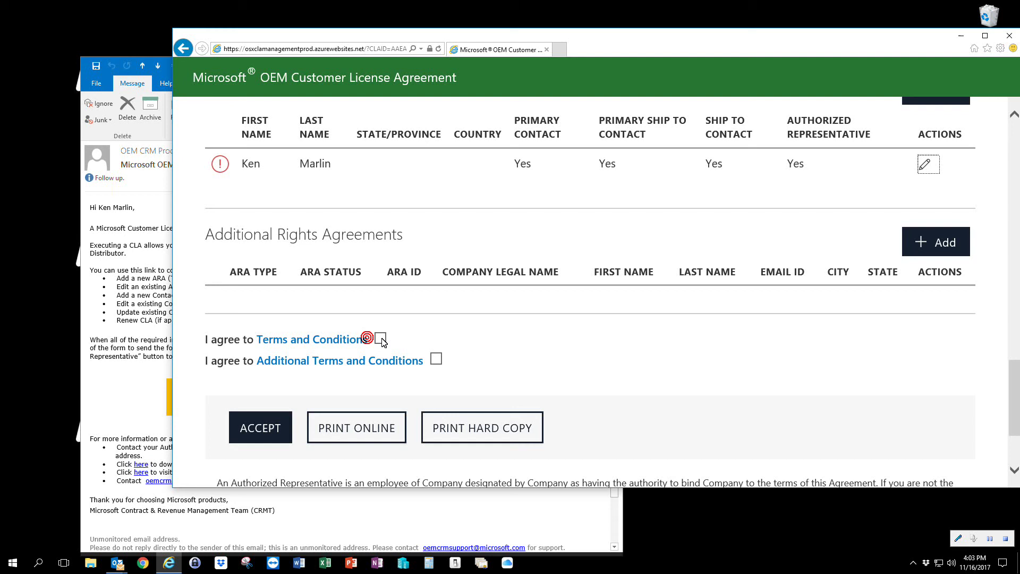
click(436, 361)
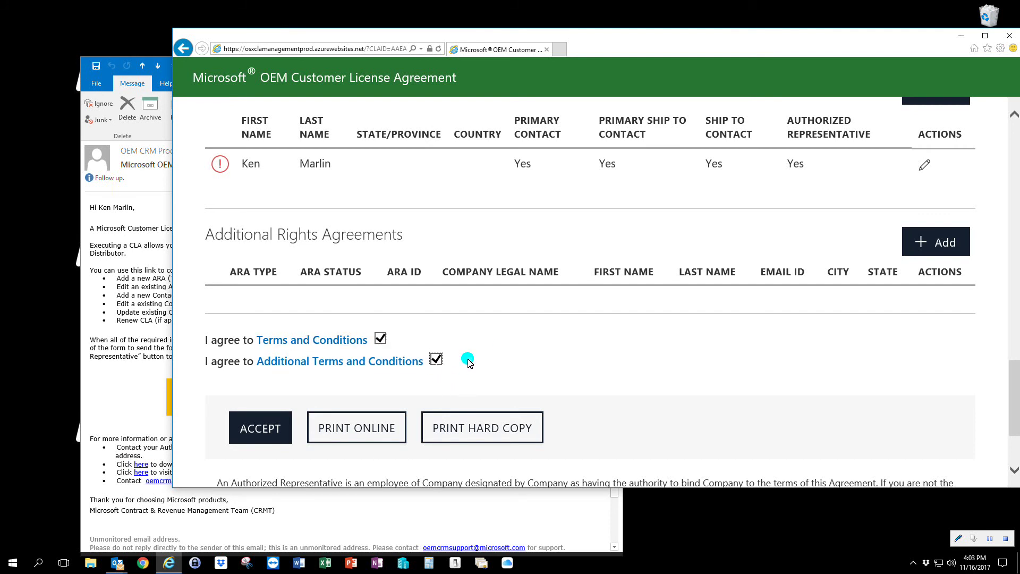
scroll(648, 364, down, 3)
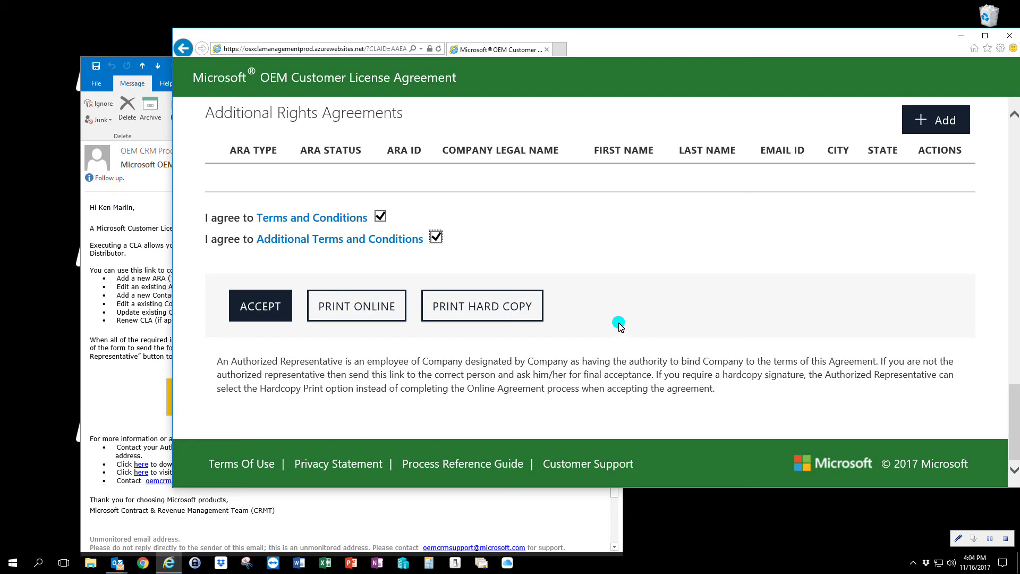
scroll(665, 275, up, 3)
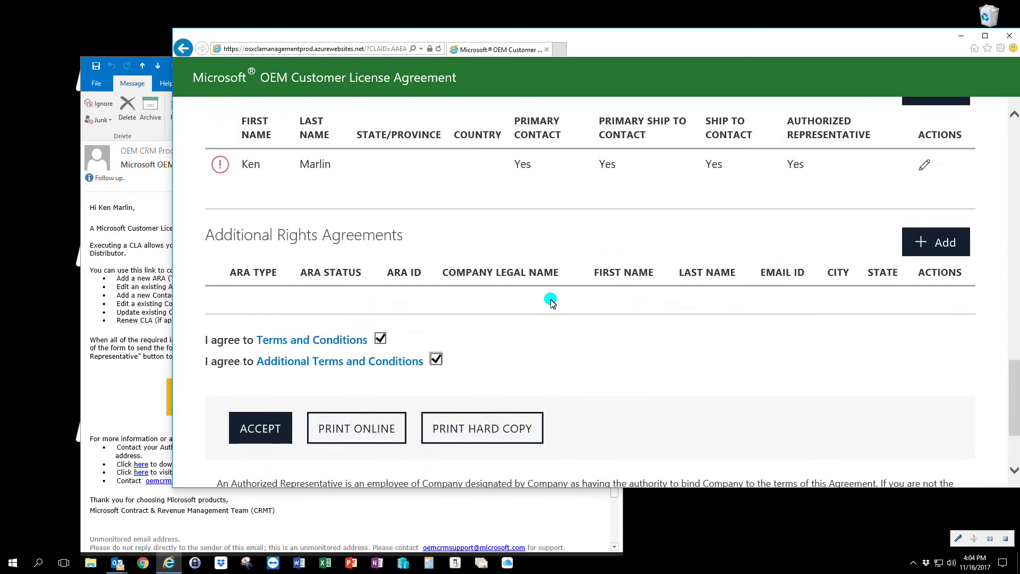